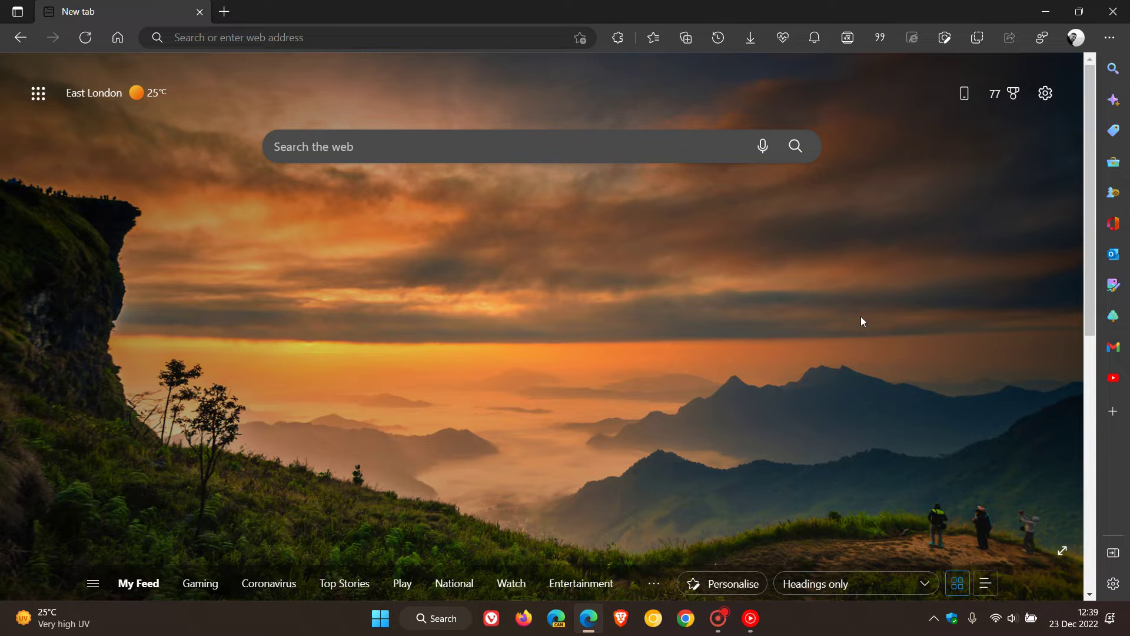
Open the browser menu and view the recent downloads list, then close it.
{"action": "left_click", "coordinate": [1110, 38]}
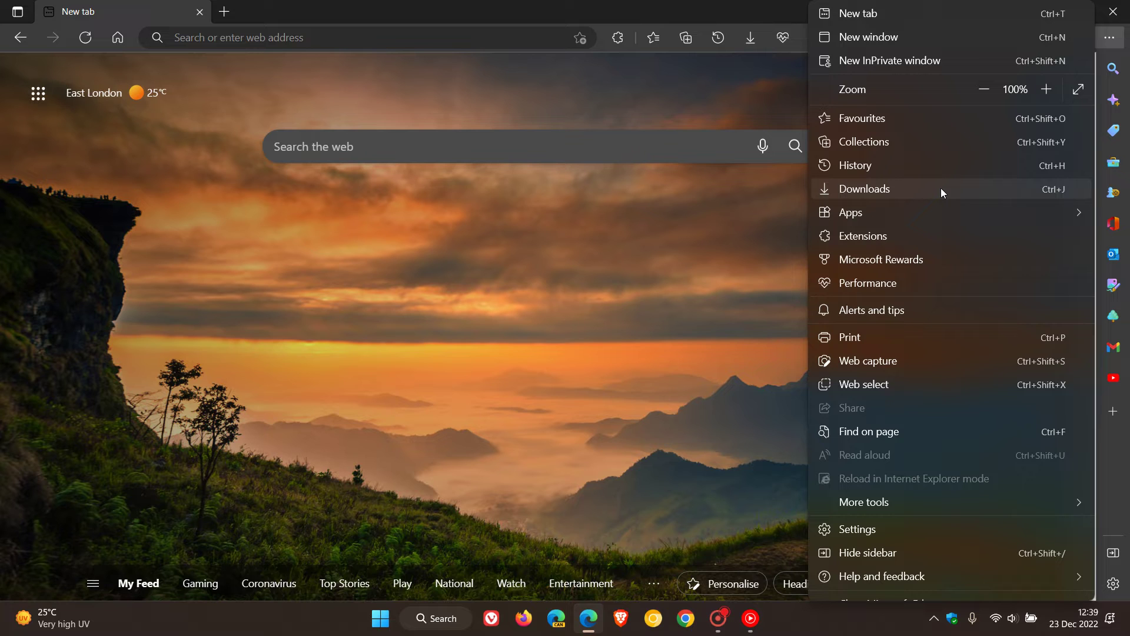
{"action": "left_click", "coordinate": [725, 302]}
{"action": "left_click", "coordinate": [1109, 38]}
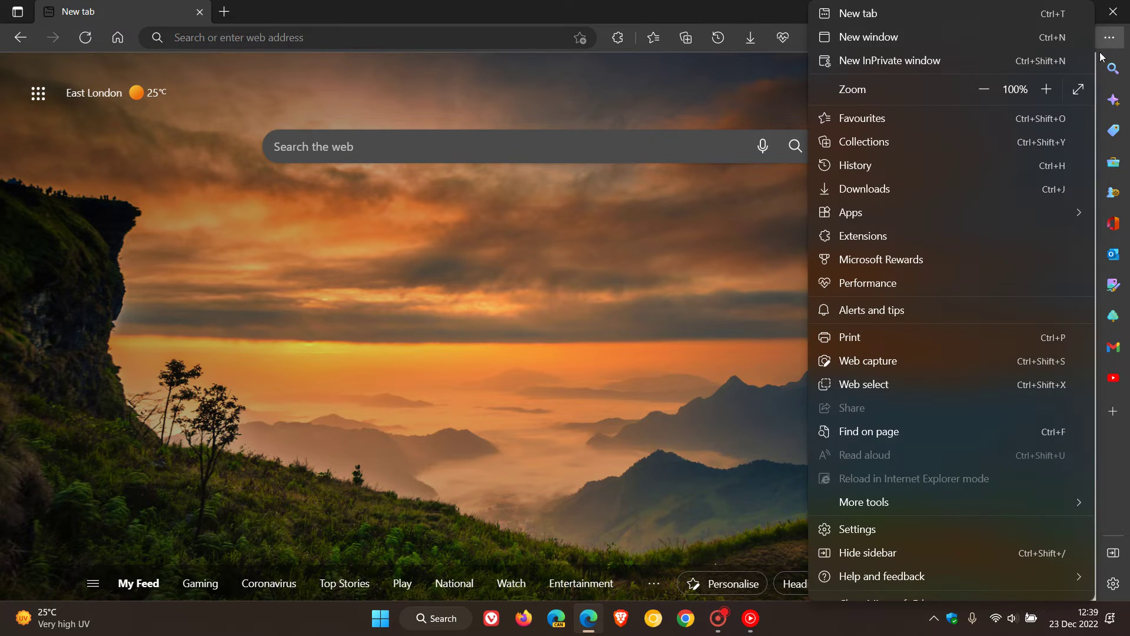
{"action": "left_click", "coordinate": [924, 190]}
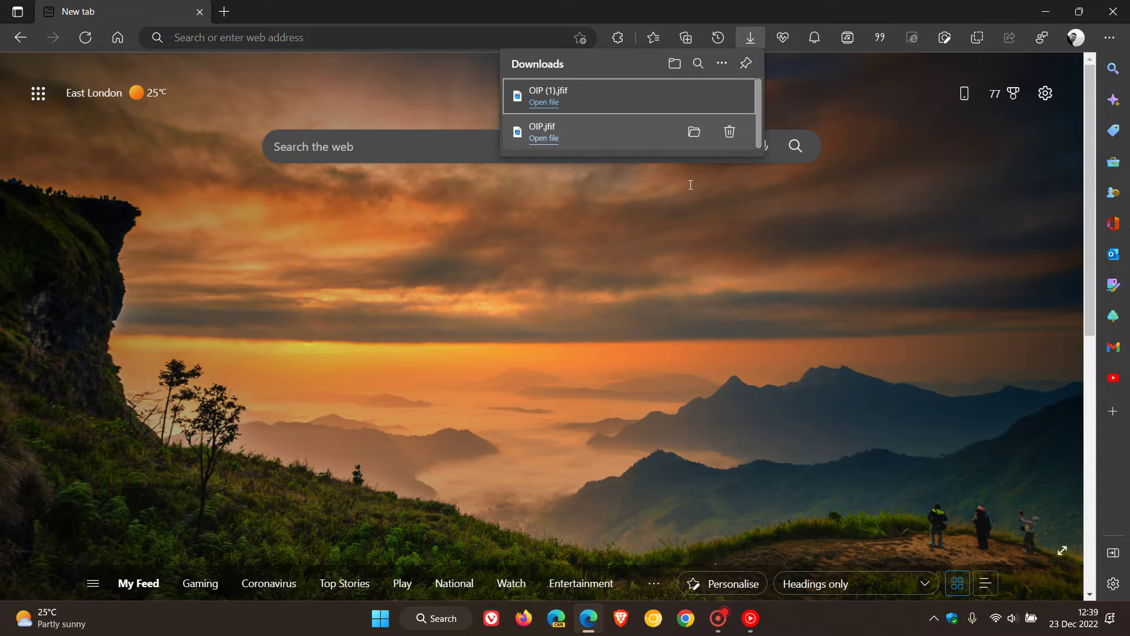
{"action": "left_click", "coordinate": [721, 249]}
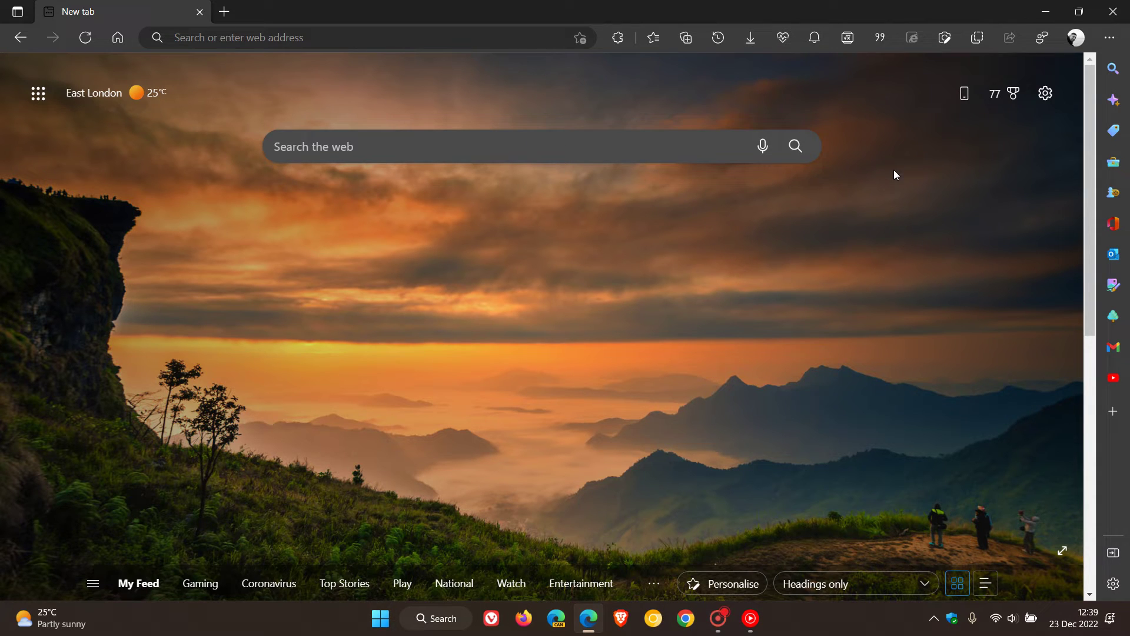
In Appearance settings, toggle the toolbar Downloads button off and on, leaving it on.
{"action": "left_click", "coordinate": [1110, 37]}
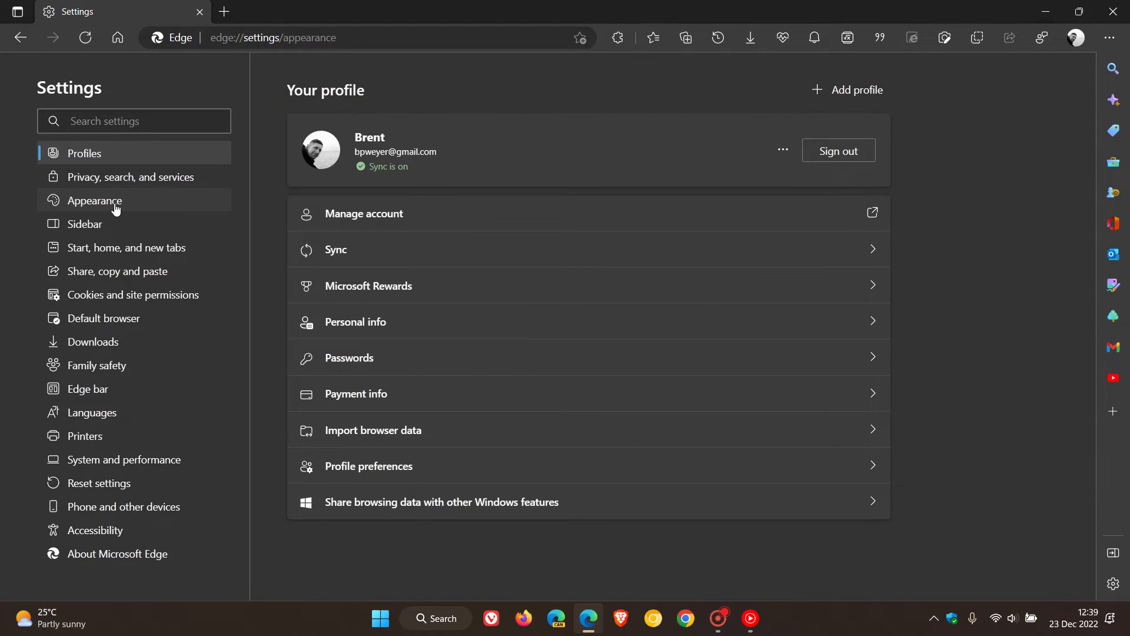
{"action": "scroll", "coordinate": [944, 321], "scroll_direction": "down", "scroll_amount": 10}
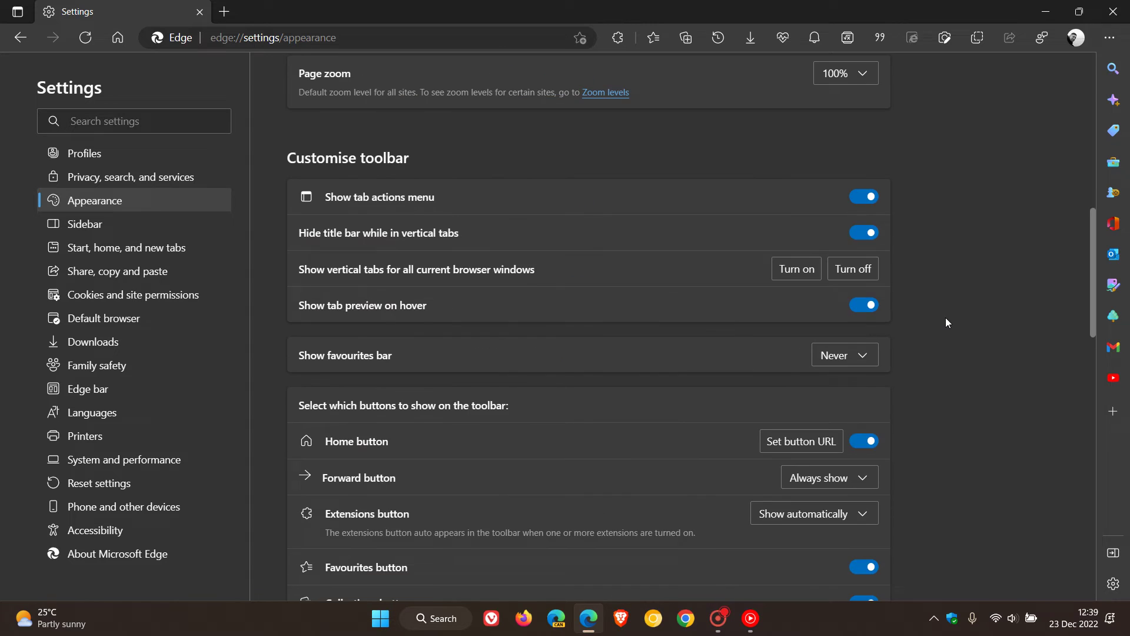
{"action": "scroll", "coordinate": [945, 323], "scroll_direction": "down", "scroll_amount": 4}
{"action": "scroll", "coordinate": [945, 322], "scroll_direction": "down", "scroll_amount": 3}
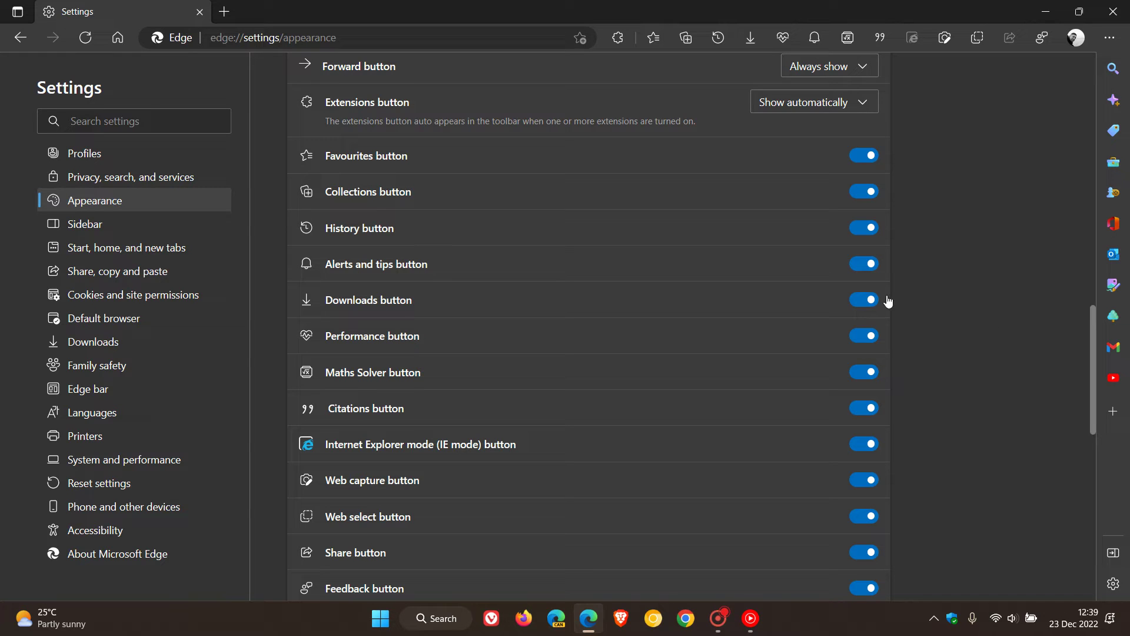
{"action": "left_click", "coordinate": [863, 301]}
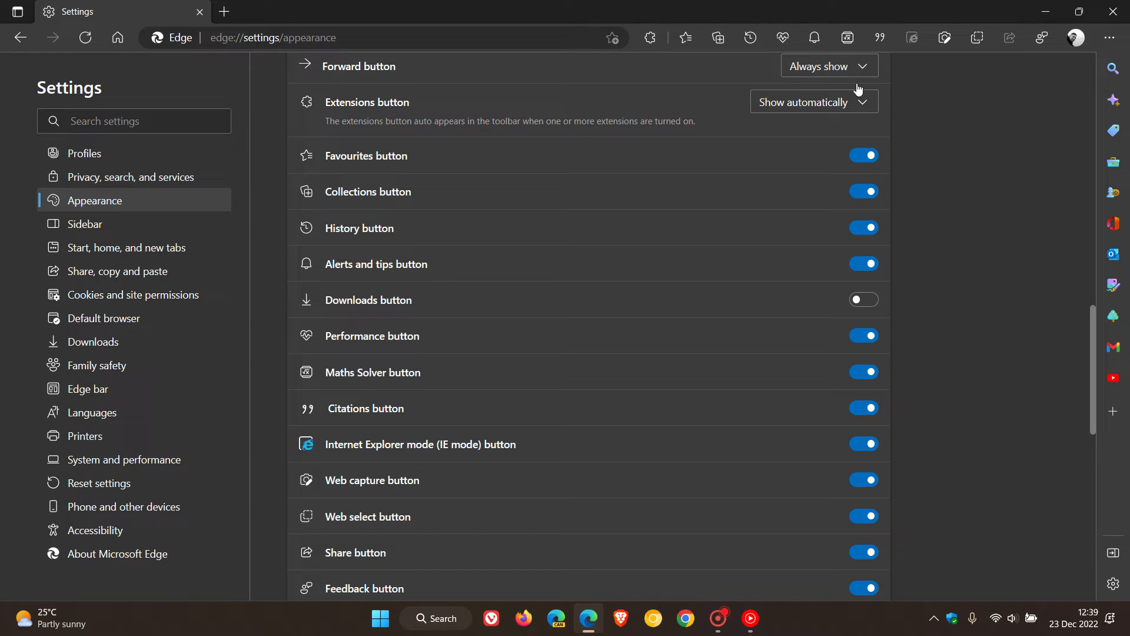
{"action": "left_click", "coordinate": [869, 299]}
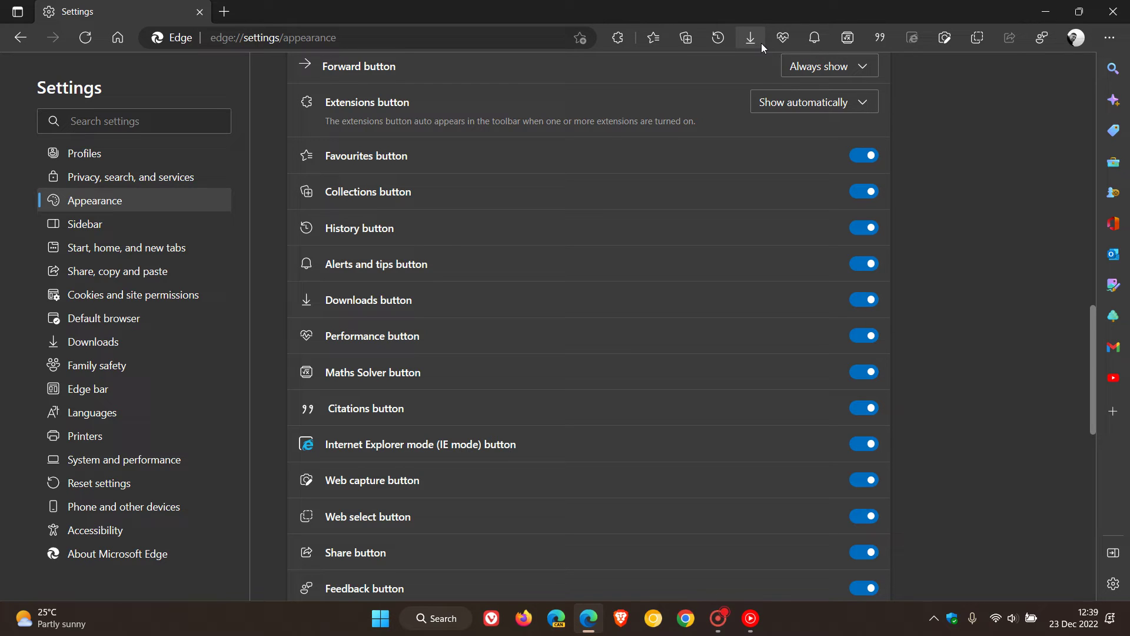
{"action": "left_click", "coordinate": [861, 304]}
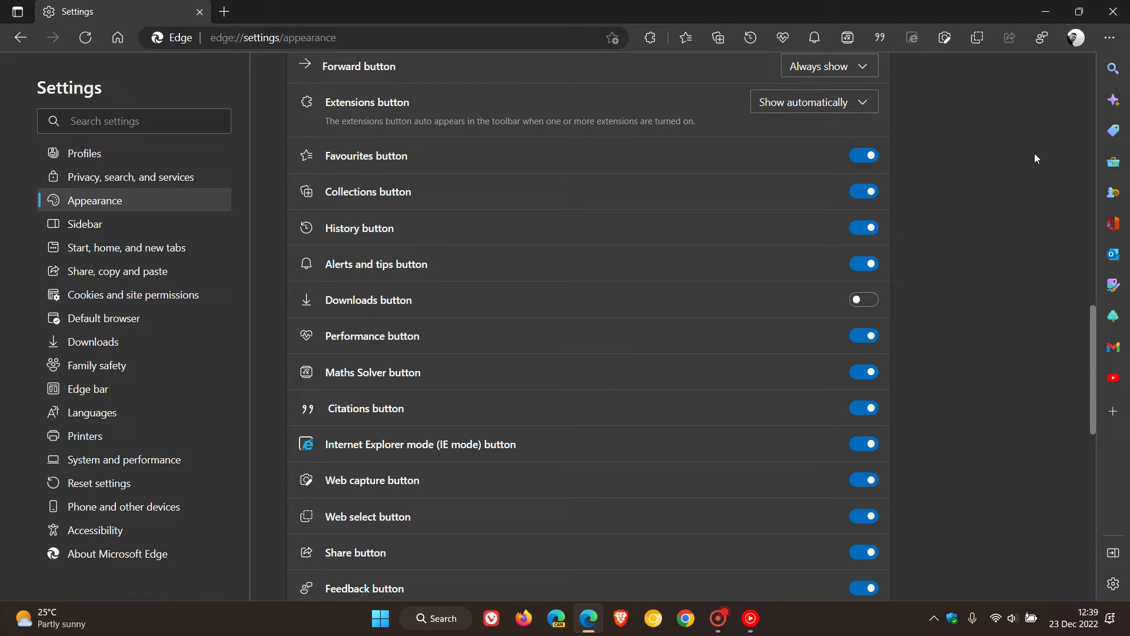
{"action": "left_click", "coordinate": [1108, 39]}
{"action": "left_click", "coordinate": [946, 188]}
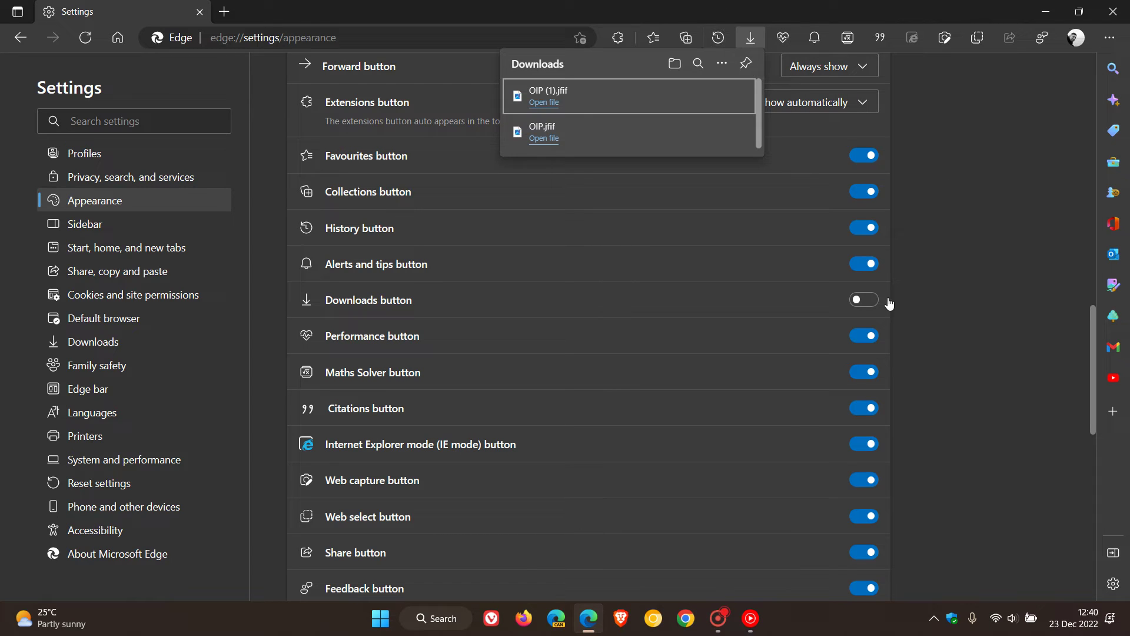
{"action": "left_click", "coordinate": [866, 300]}
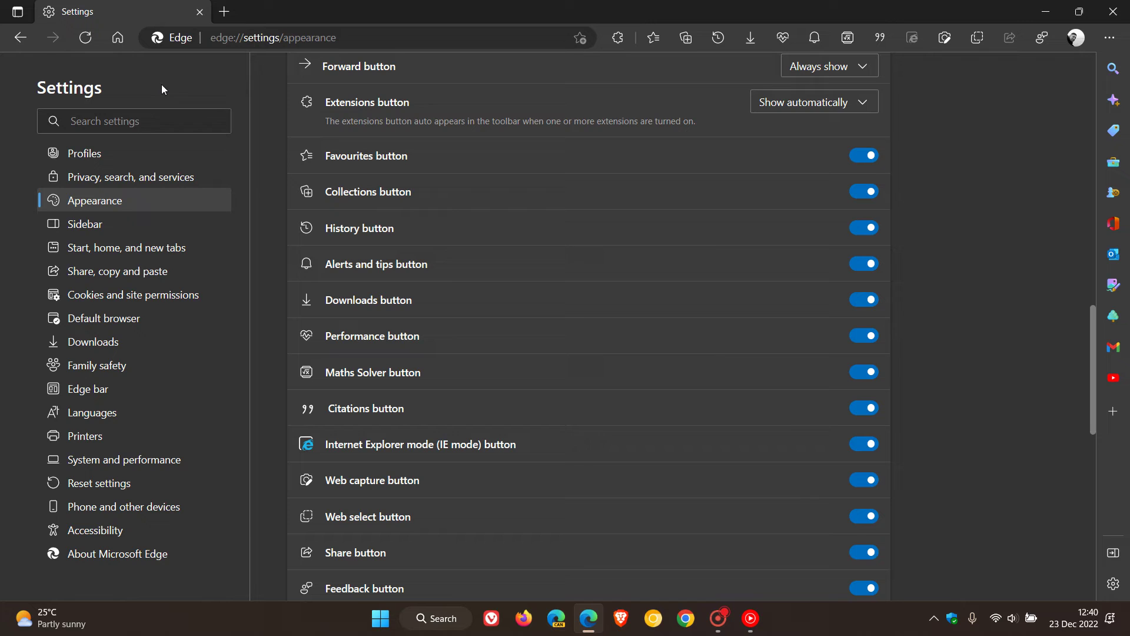
From the new tab page, open the Downloads folder, then pin the downloads list as a side panel.
{"action": "left_click", "coordinate": [121, 39]}
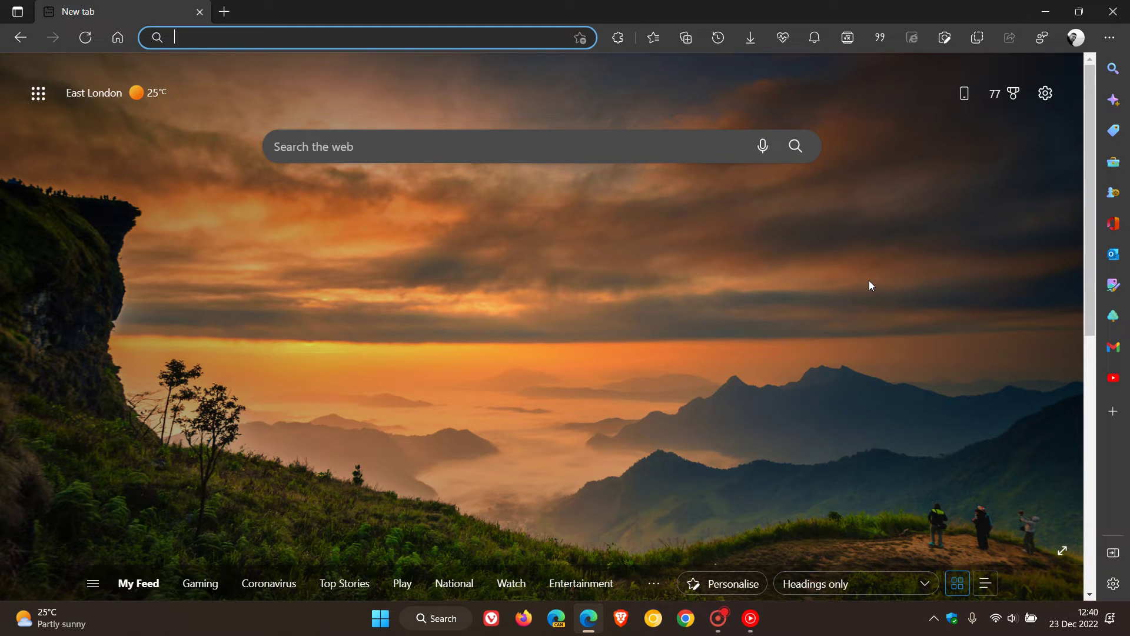
{"action": "left_click", "coordinate": [745, 41]}
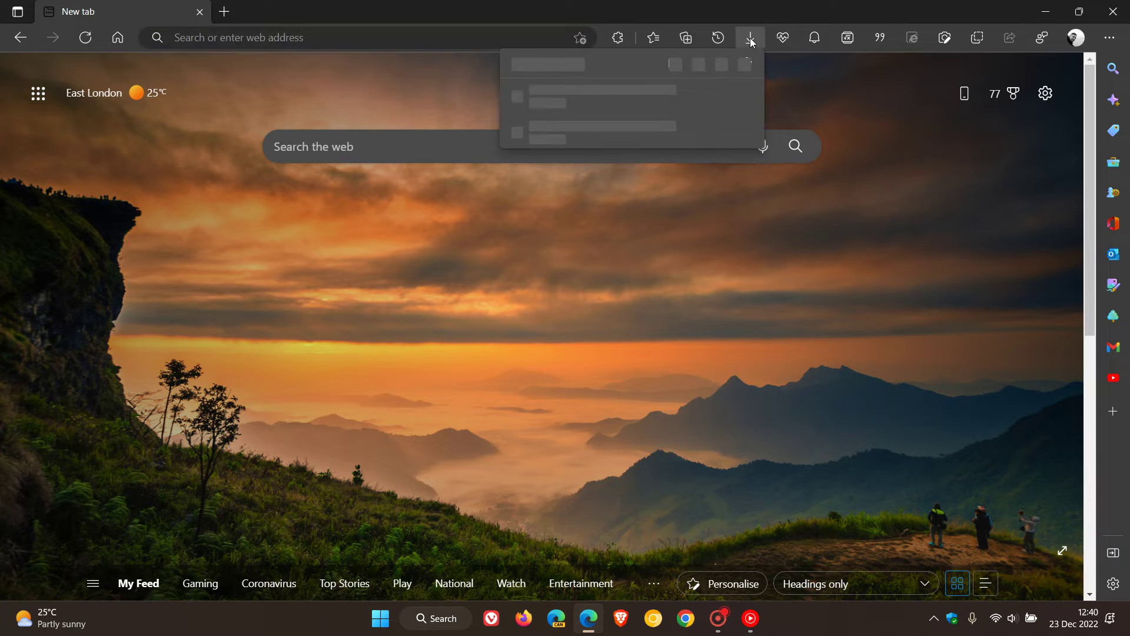
{"action": "left_click", "coordinate": [676, 65]}
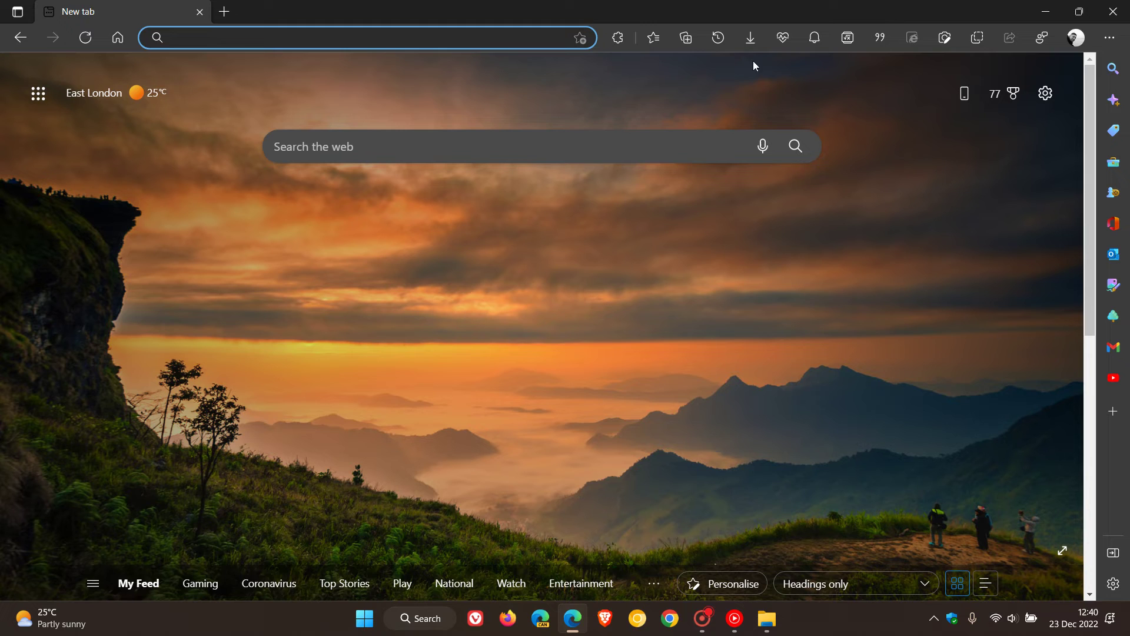
{"action": "left_click", "coordinate": [750, 38]}
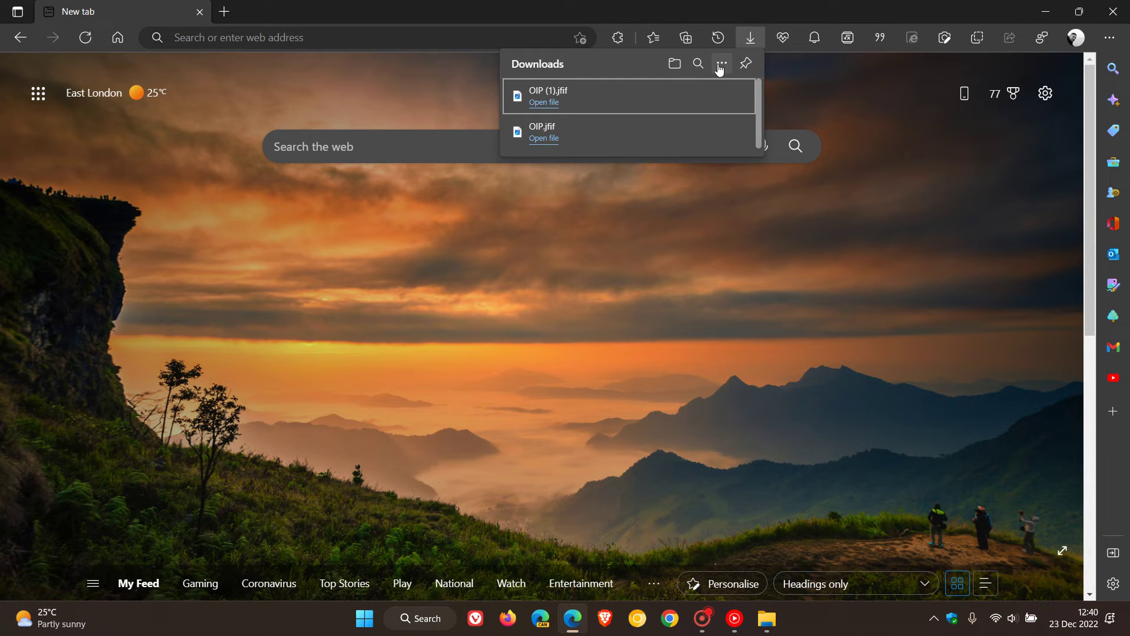
{"action": "left_click", "coordinate": [746, 64]}
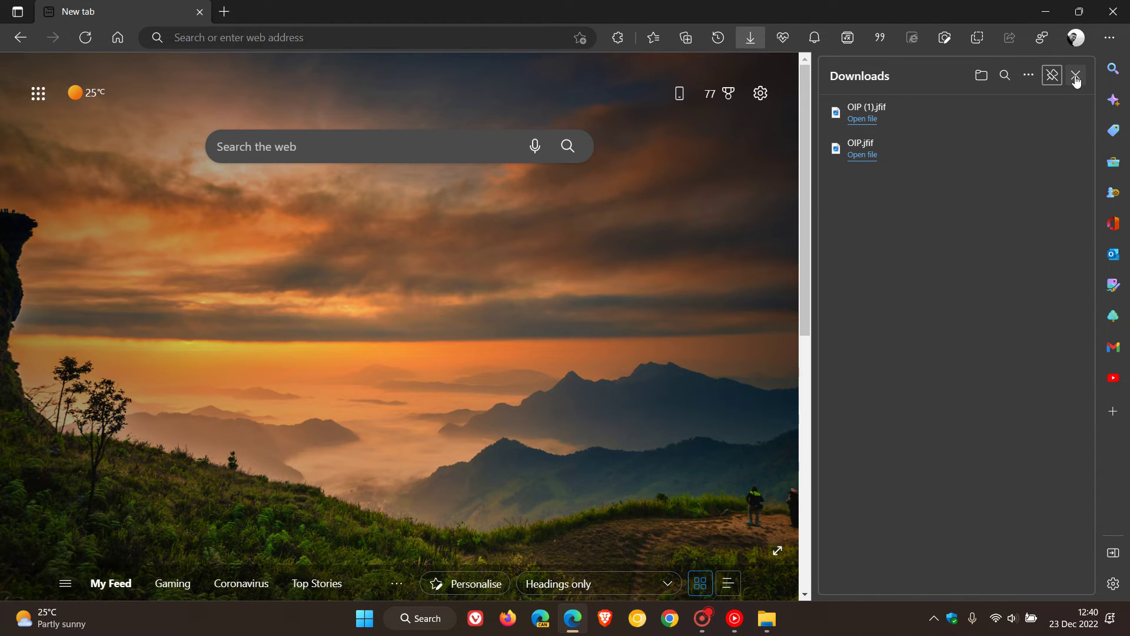
Undock the downloads panel, delete OIP (1).jfif and OIP.jfif, and check the Downloads folder is empty.
{"action": "left_click", "coordinate": [1052, 75]}
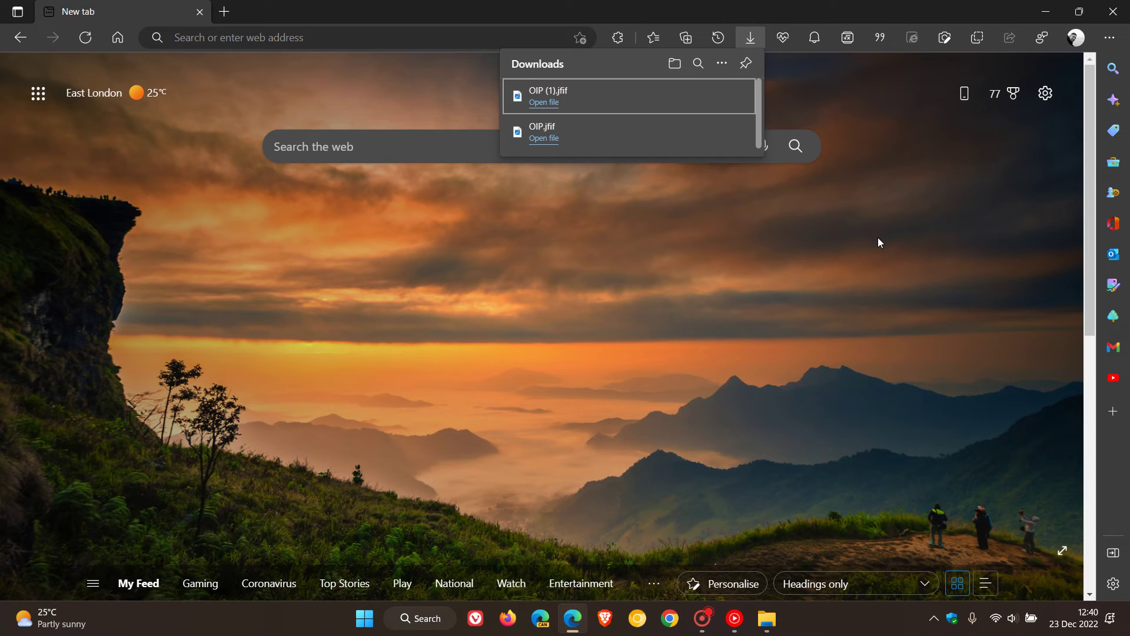
{"action": "mouse_move", "coordinate": [638, 115]}
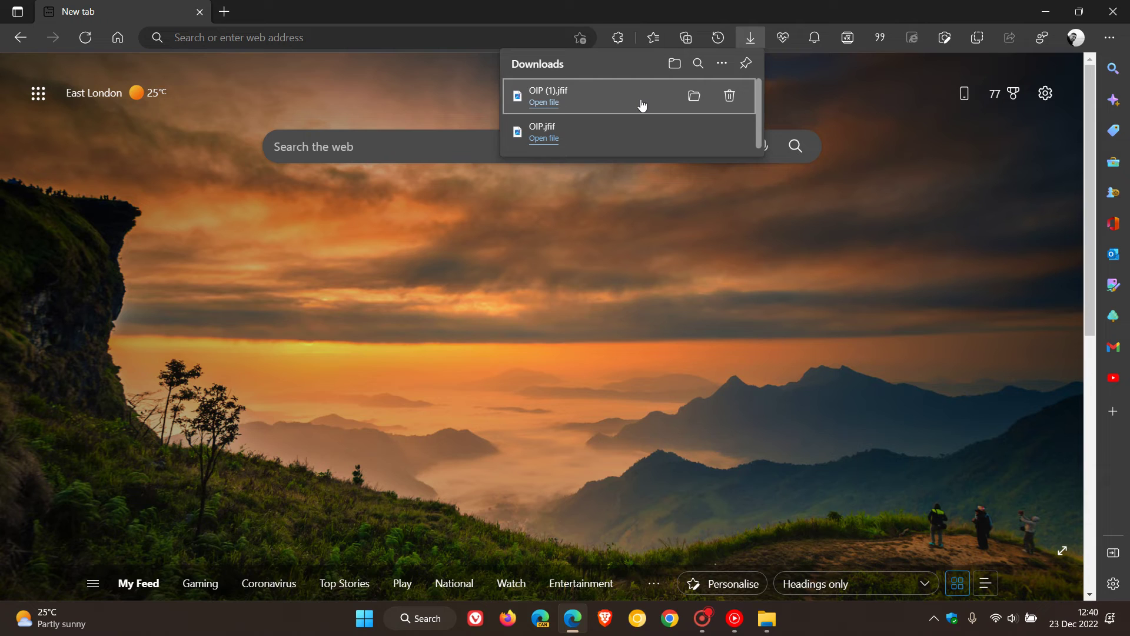
{"action": "left_click", "coordinate": [730, 97]}
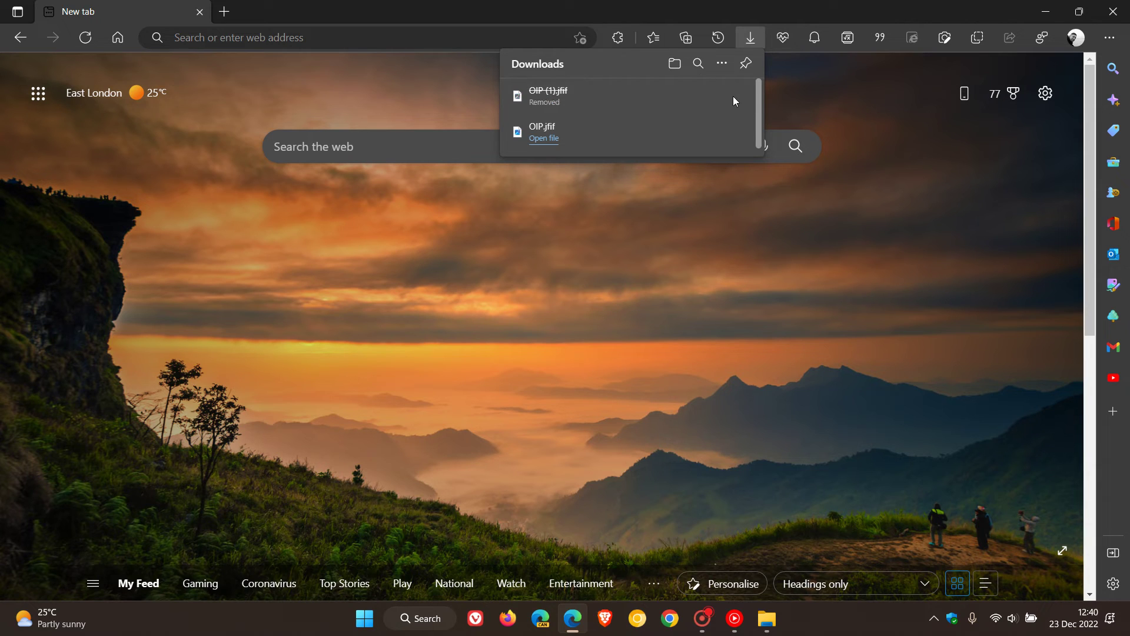
{"action": "left_click", "coordinate": [730, 128]}
{"action": "left_click", "coordinate": [673, 68]}
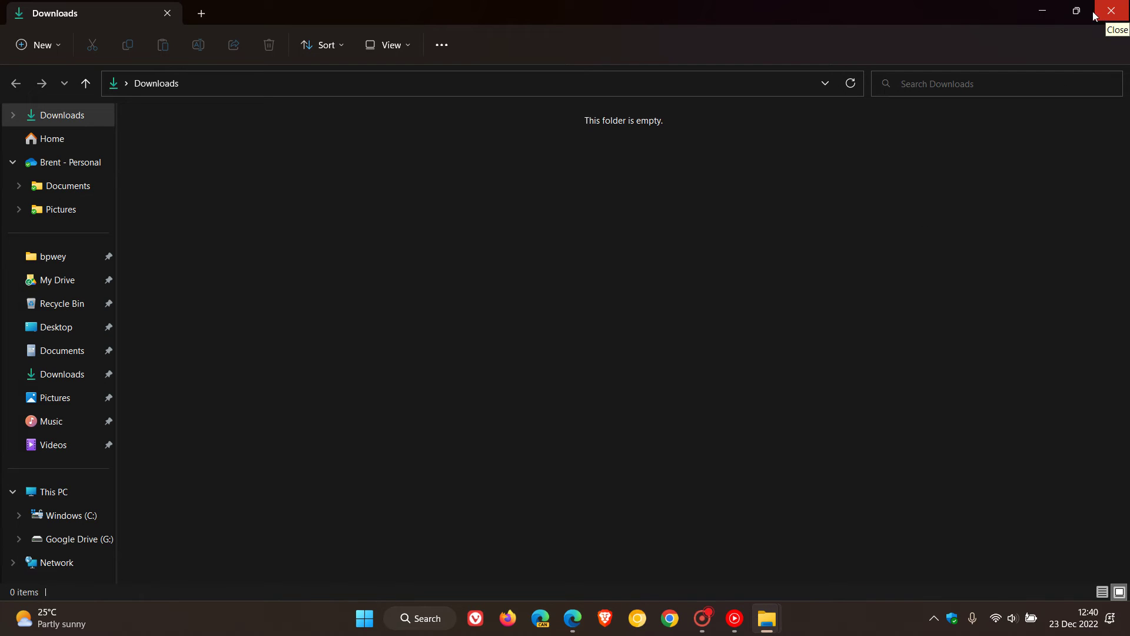
{"action": "left_click", "coordinate": [1042, 11]}
Open the downloads list and its more-options menu, then close the list.
{"action": "left_click", "coordinate": [1109, 37]}
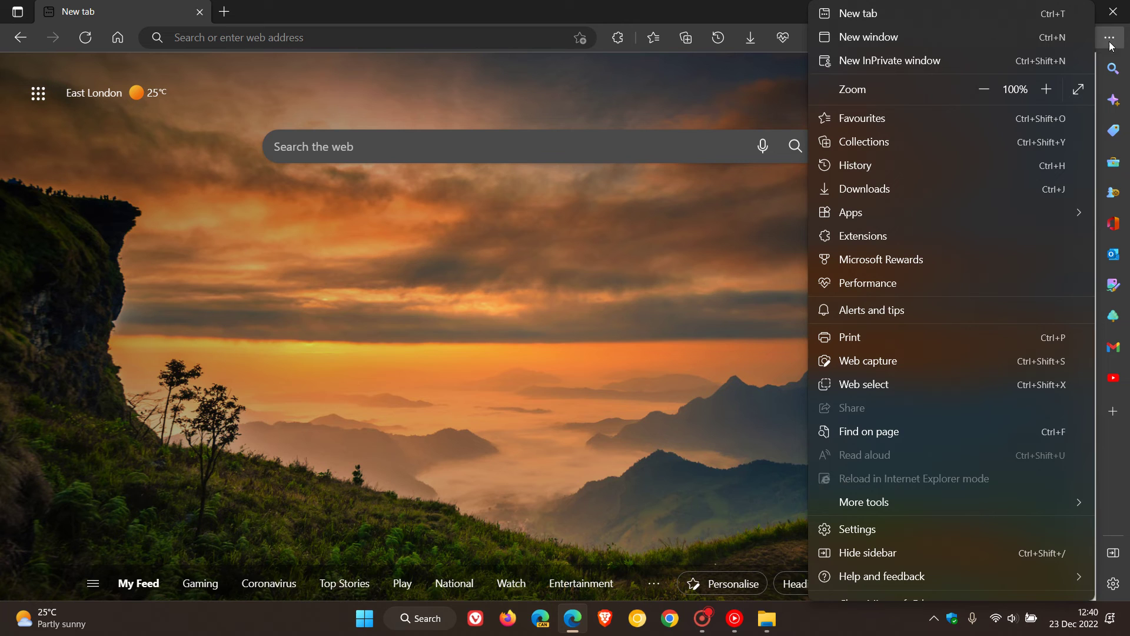
{"action": "left_click", "coordinate": [921, 187]}
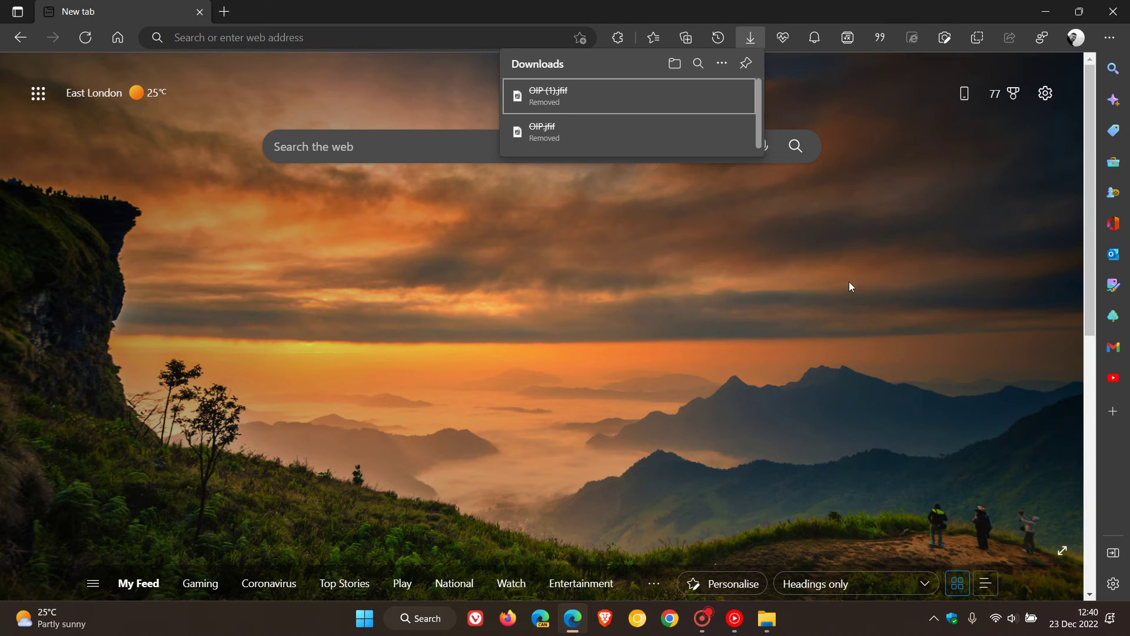
{"action": "left_click", "coordinate": [722, 64]}
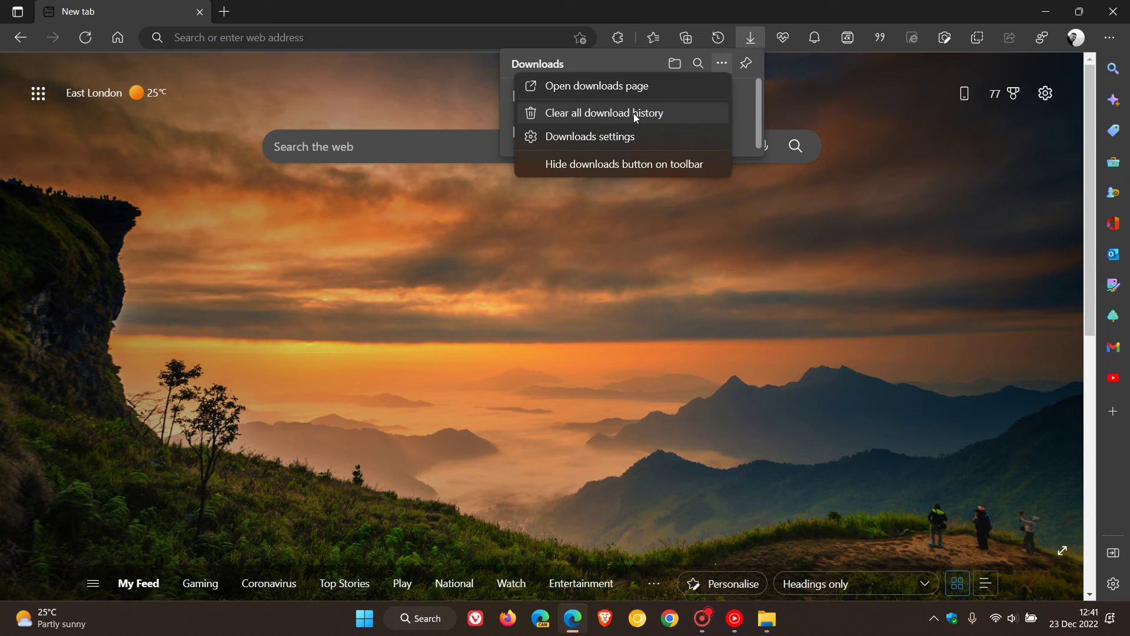
{"action": "left_click", "coordinate": [754, 41]}
Choose Clear all download history and confirm with Remove all, emptying the downloads list.
{"action": "left_click", "coordinate": [751, 38]}
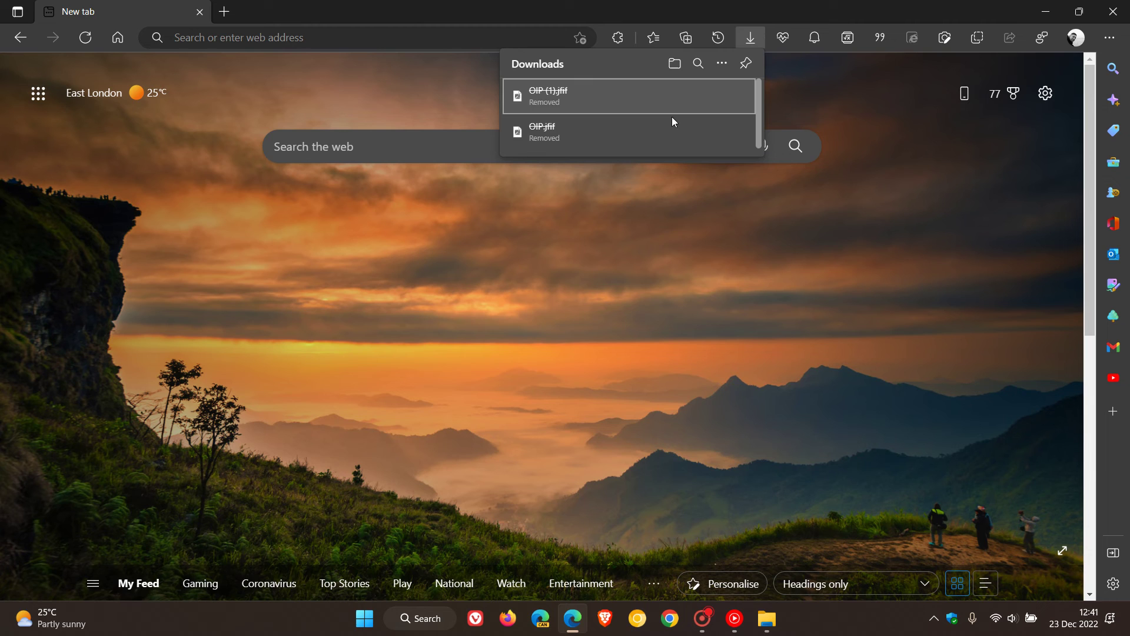
{"action": "left_click", "coordinate": [723, 63]}
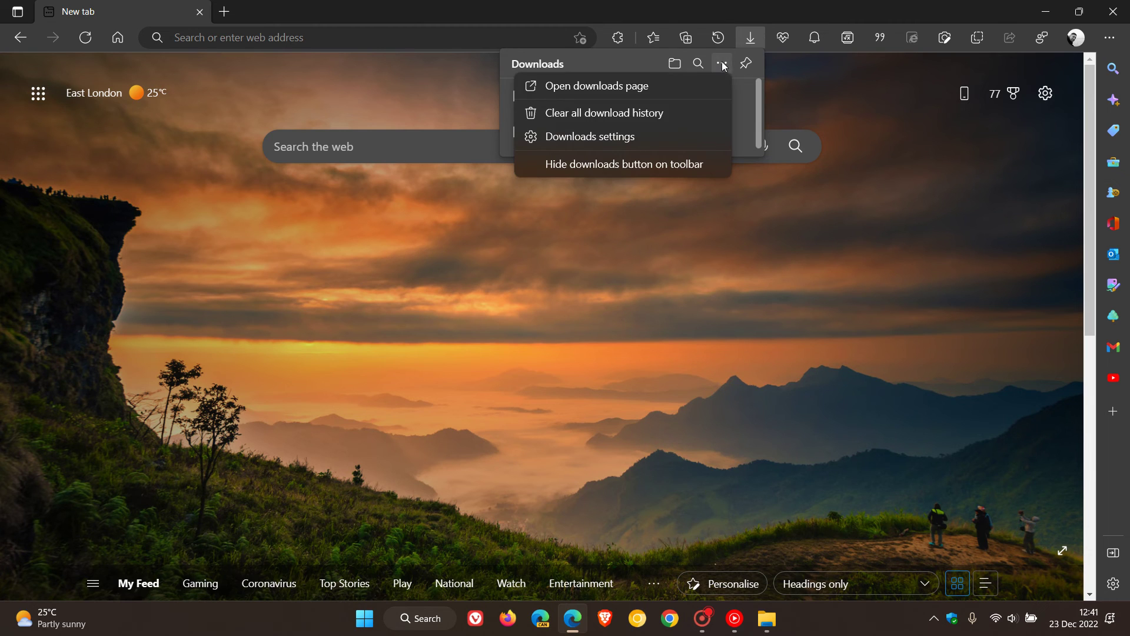
{"action": "left_click", "coordinate": [664, 114]}
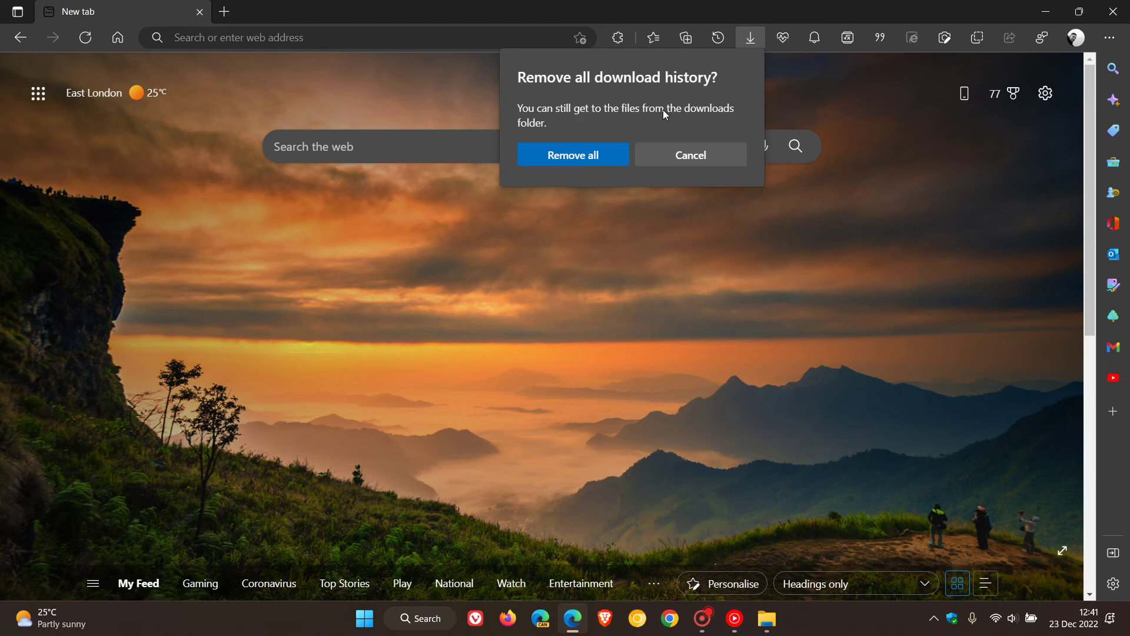
{"action": "left_click", "coordinate": [580, 158]}
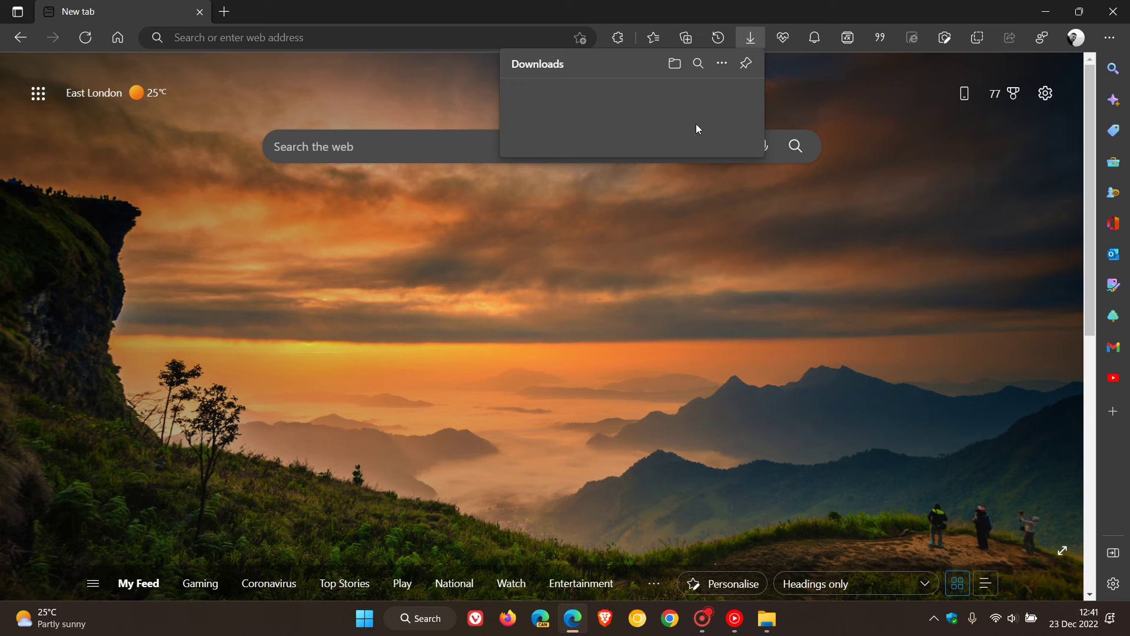
{"action": "left_click", "coordinate": [780, 317]}
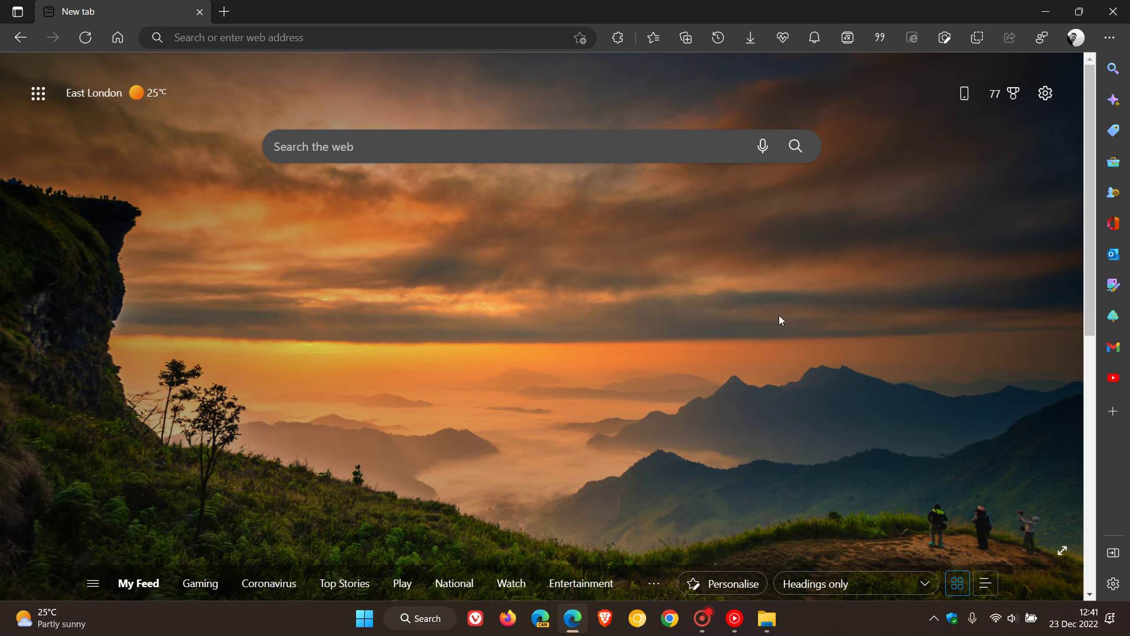
{"action": "left_click", "coordinate": [765, 629]}
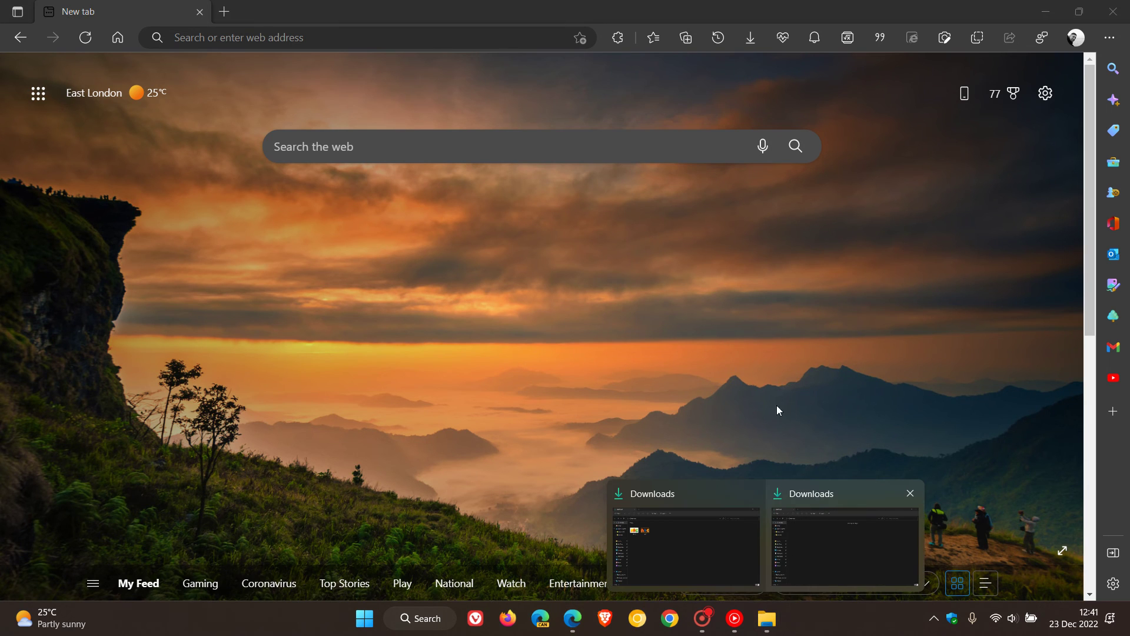
{"action": "left_click", "coordinate": [811, 559]}
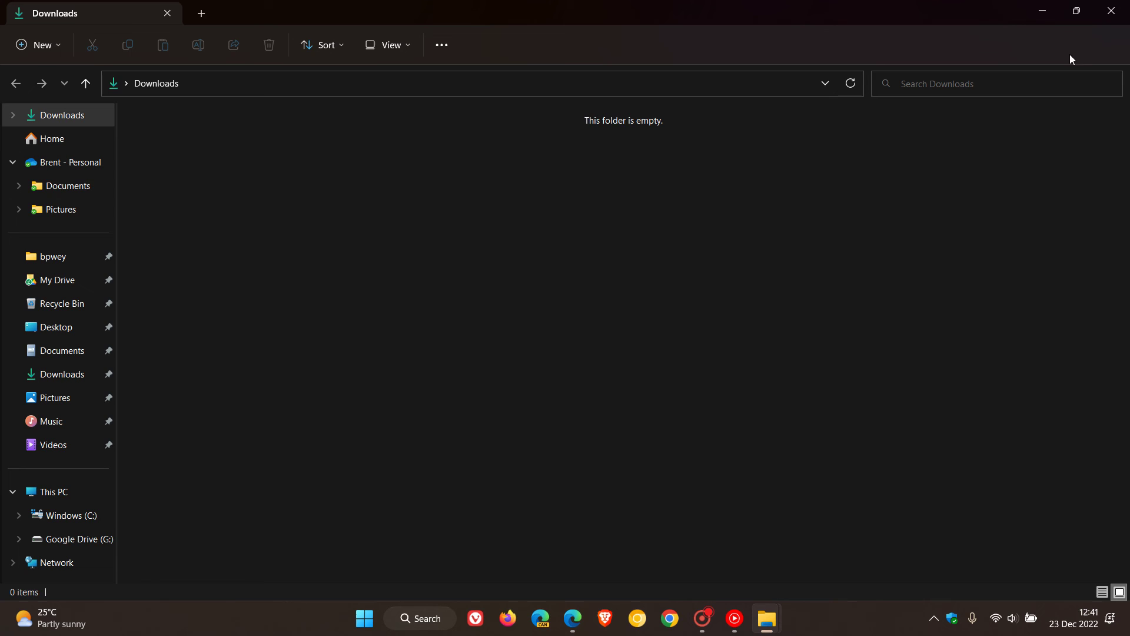
{"action": "left_click", "coordinate": [1042, 13]}
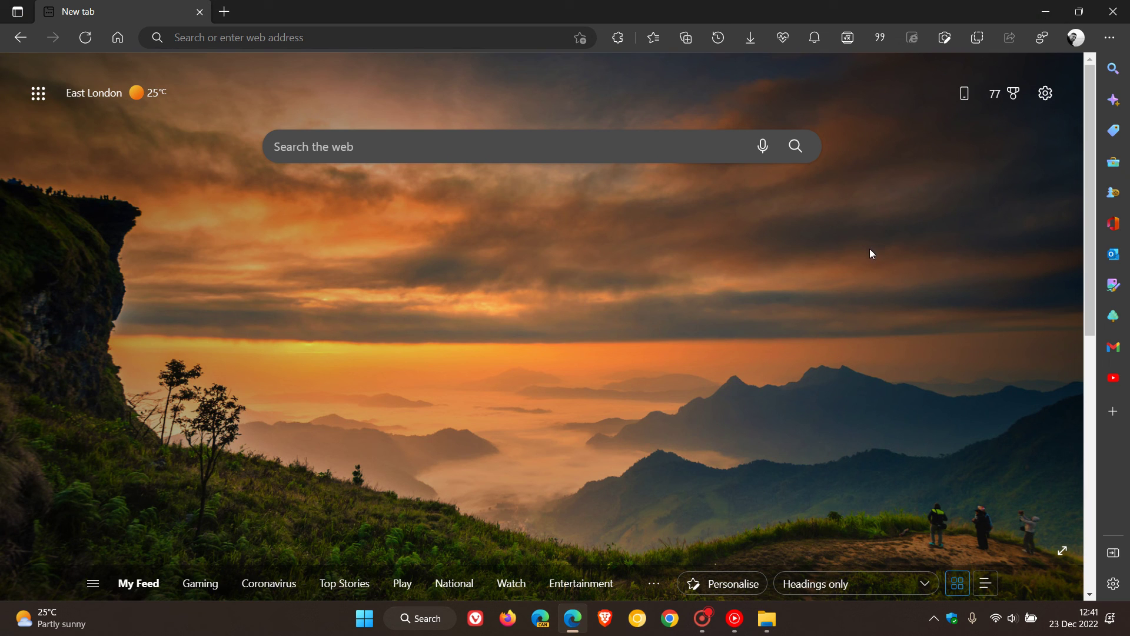